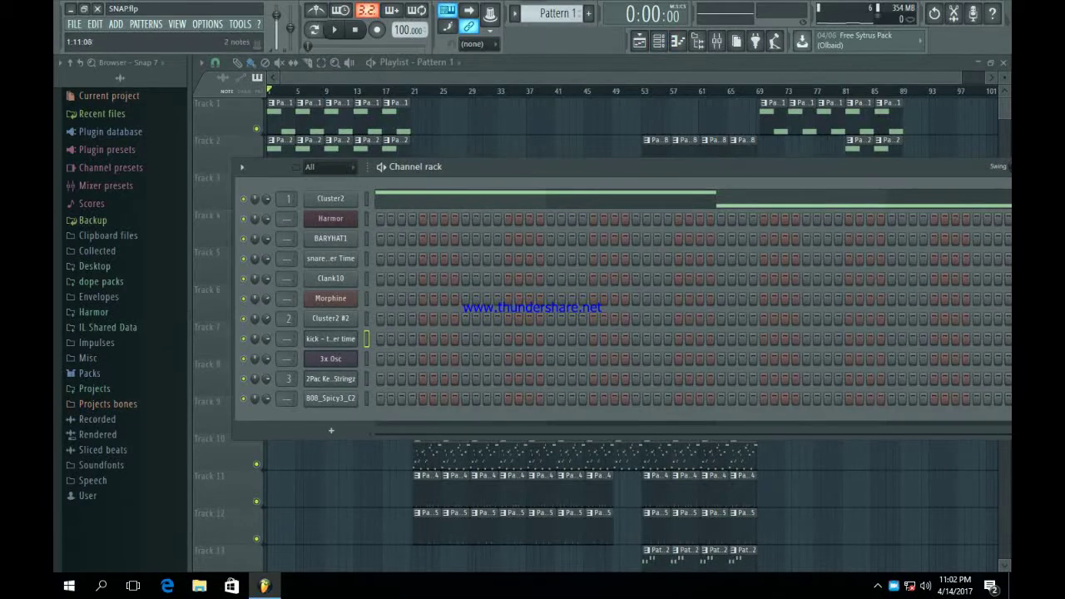
Play Pattern 1 and examine its Cluster2 notes in the piano roll
key(F7)
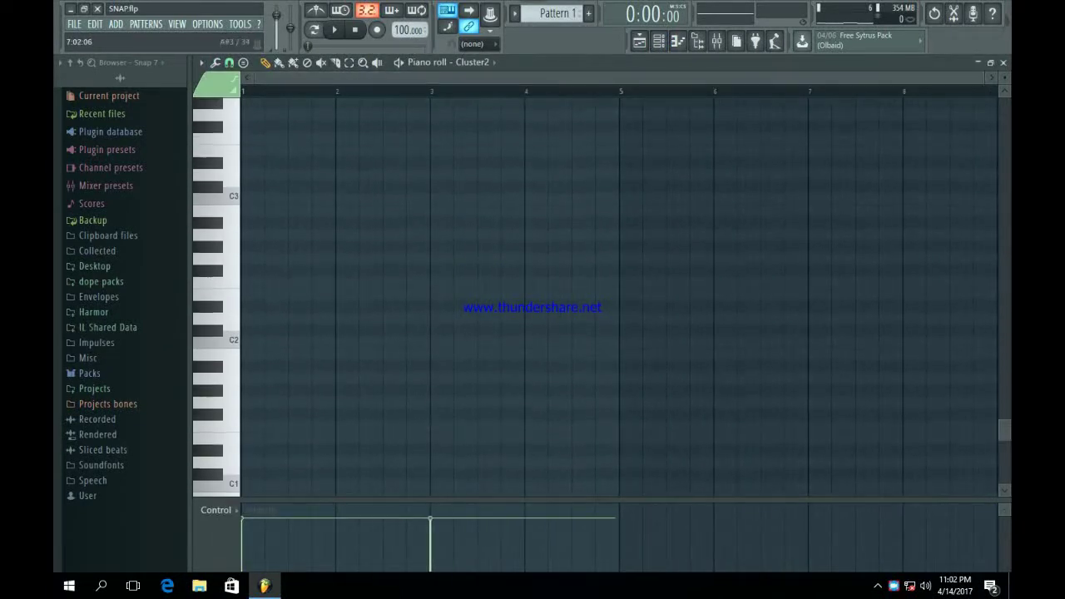
scroll(599, 218, up, 4)
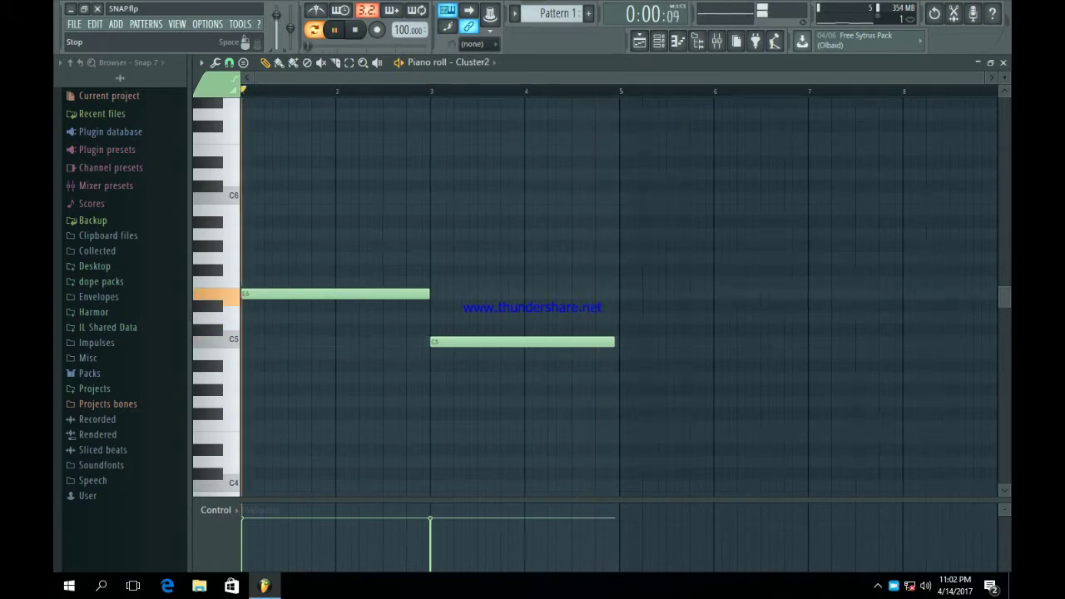
click(657, 41)
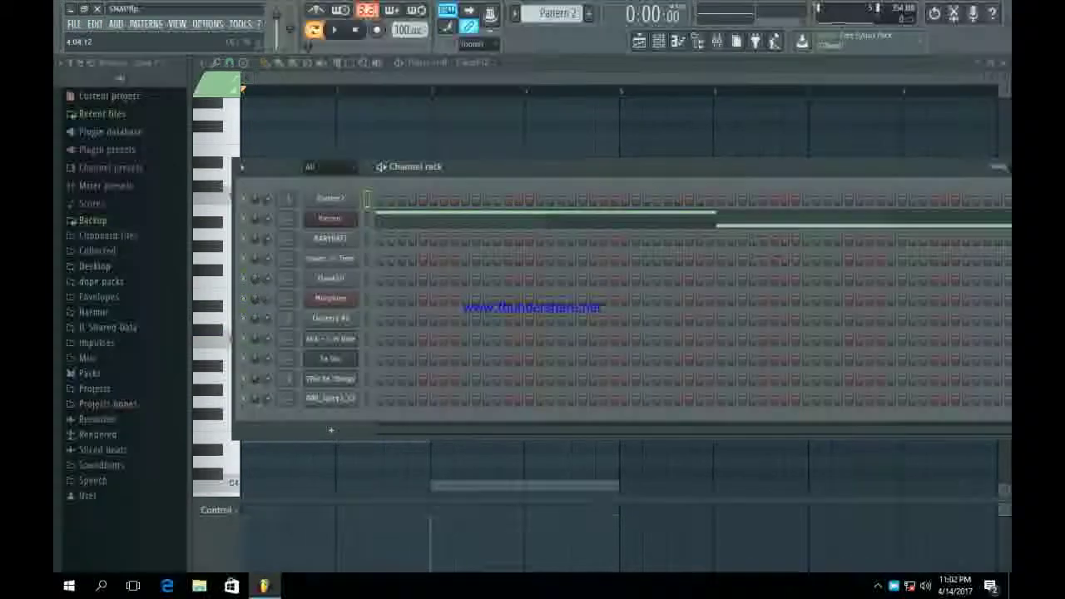
Play Pattern 2 and examine Harmor's piano roll notes and synth settings
click(396, 219)
scroll(361, 249, down, 2)
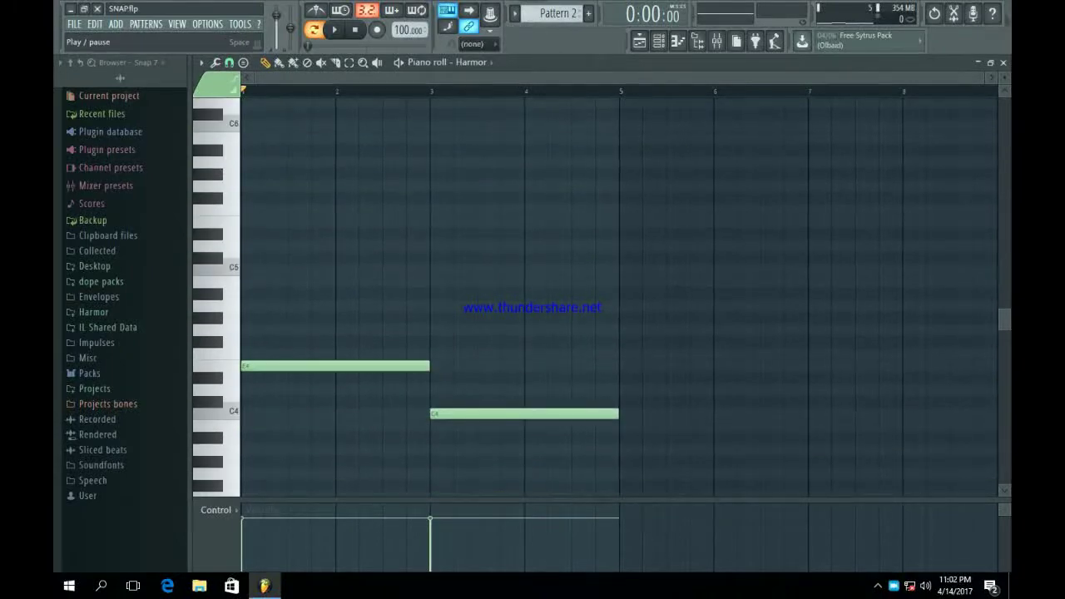
click(658, 41)
click(330, 219)
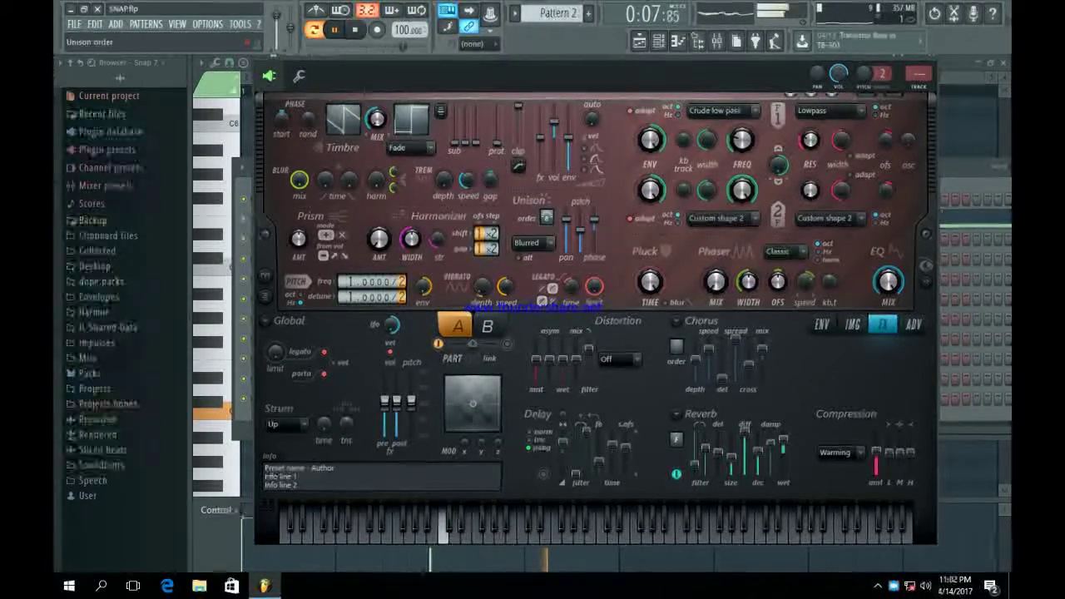
click(931, 56)
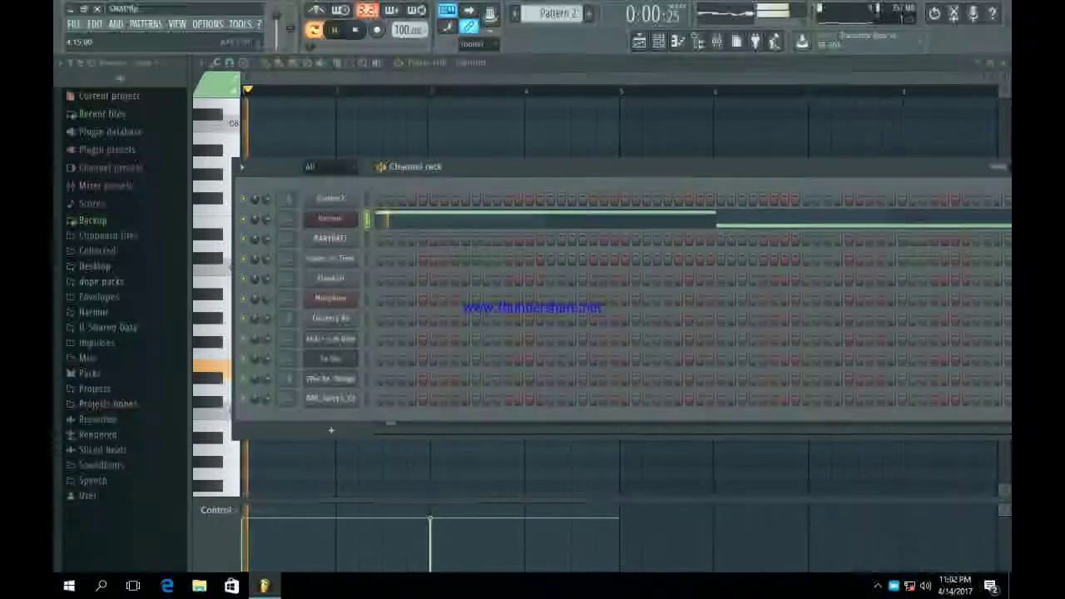
click(574, 125)
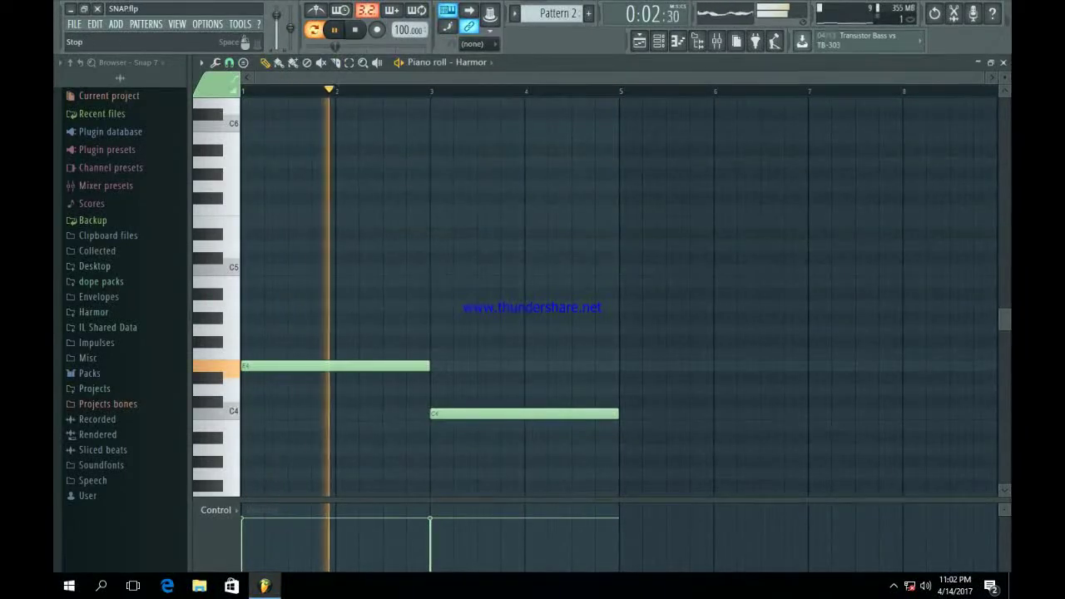
Bring the channel rack fully into view and audition the step sequences of Patterns 3 to 5
key(F6)
scroll(558, 13, up, 1)
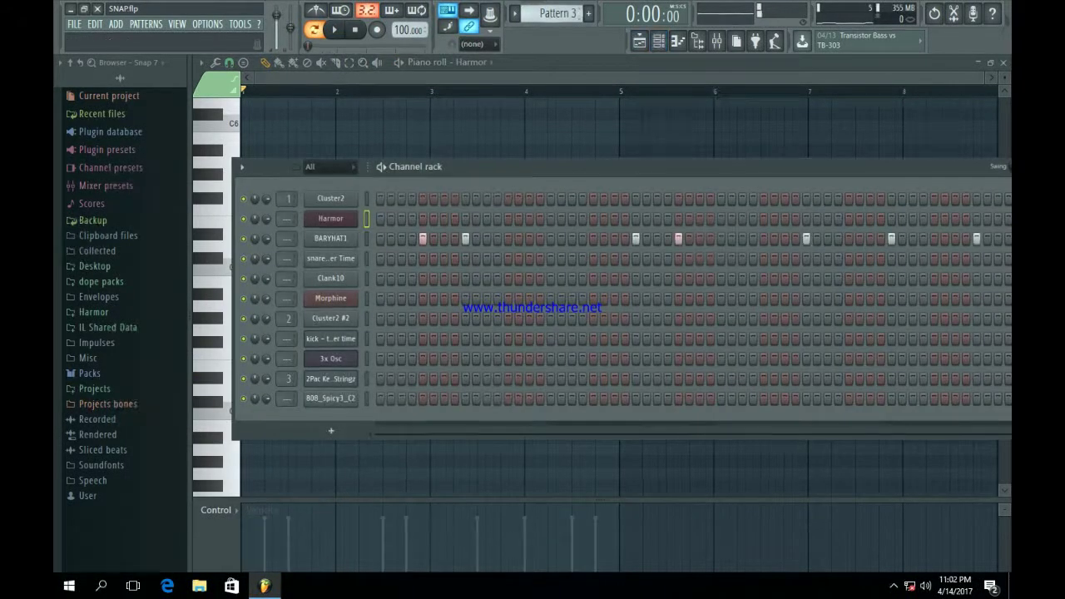
drag(476, 166, 382, 169)
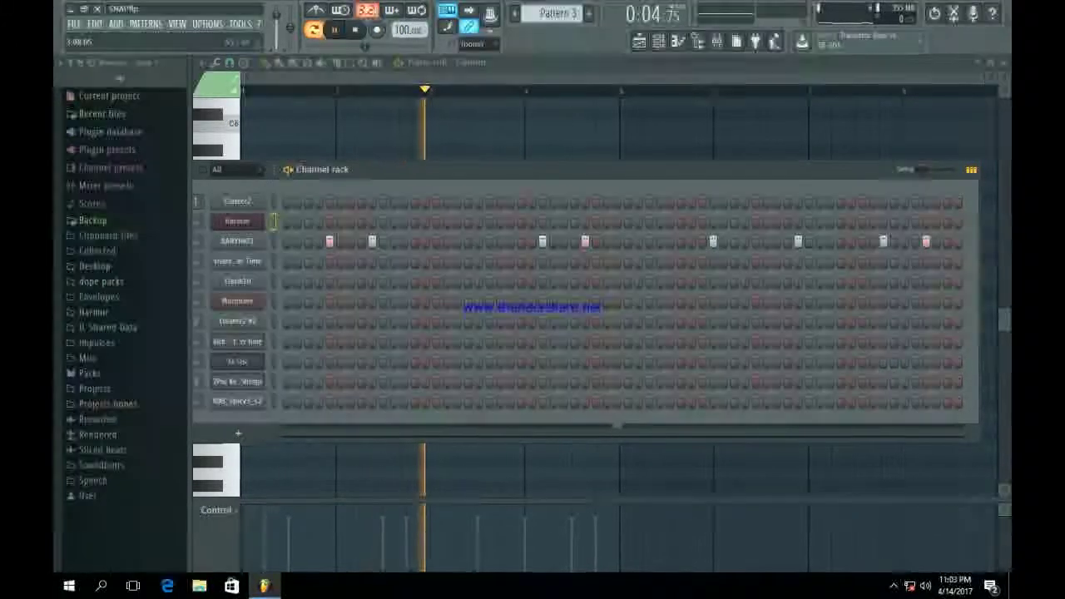
drag(383, 169, 400, 168)
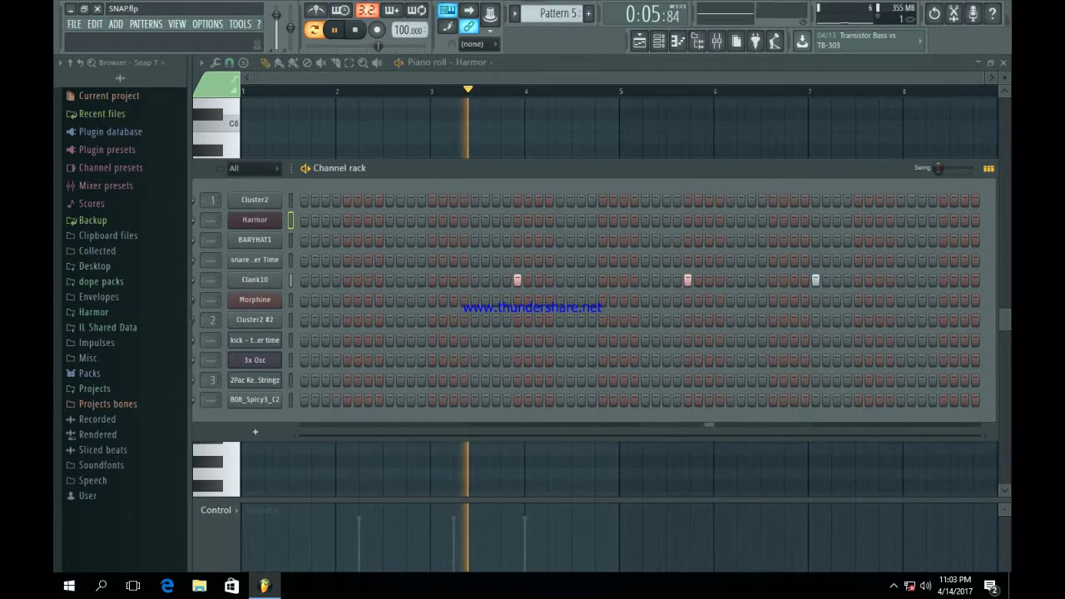
key(space)
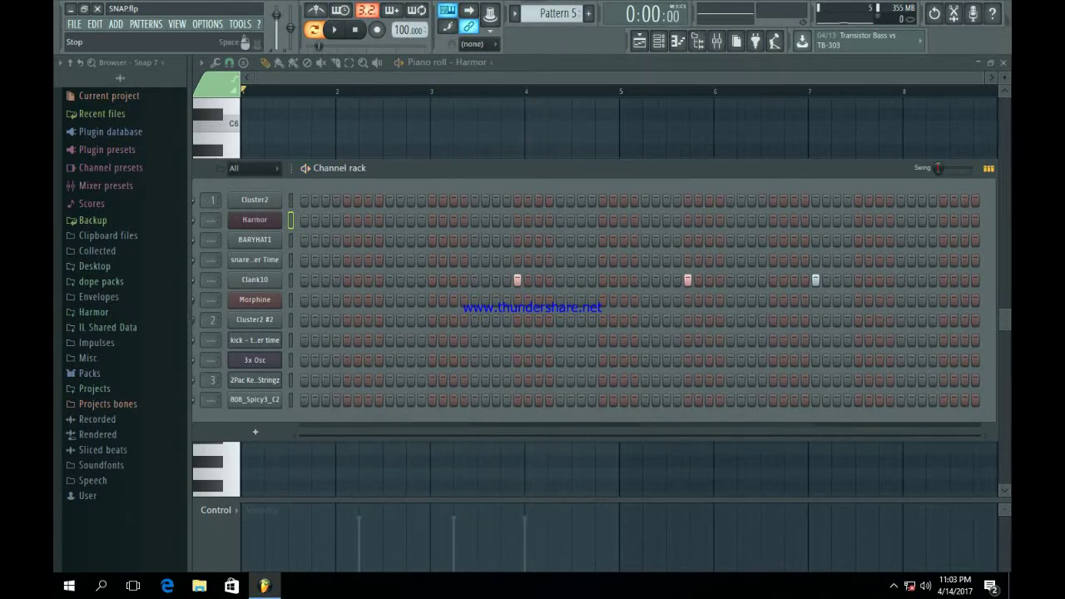
Play Pattern 6 and examine the Cluster2 #2 melody in the piano roll
scroll(557, 14, up, 1)
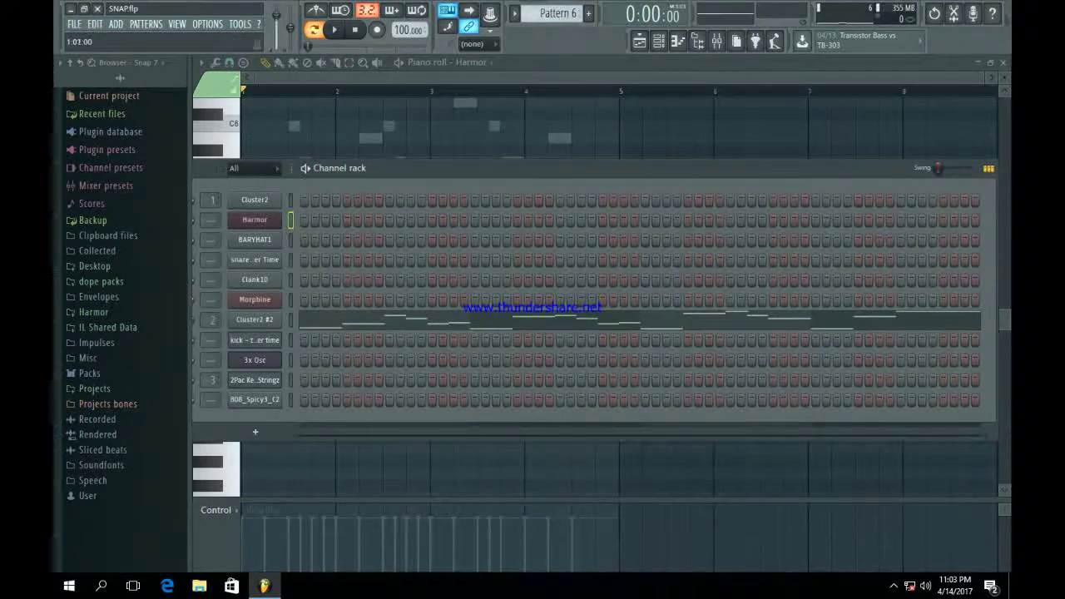
click(334, 30)
click(434, 319)
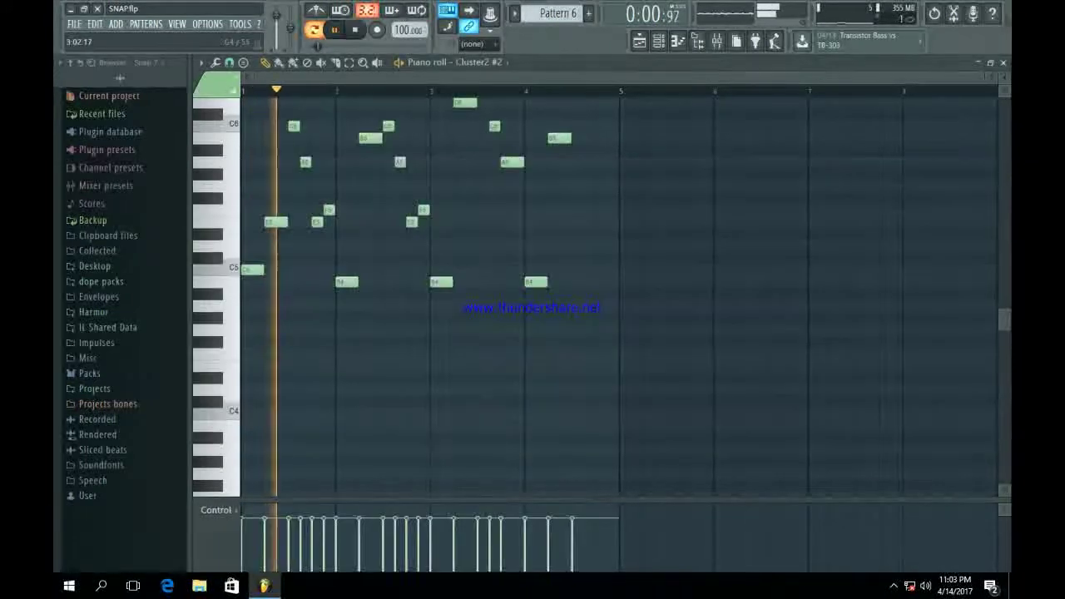
scroll(466, 312, up, 3)
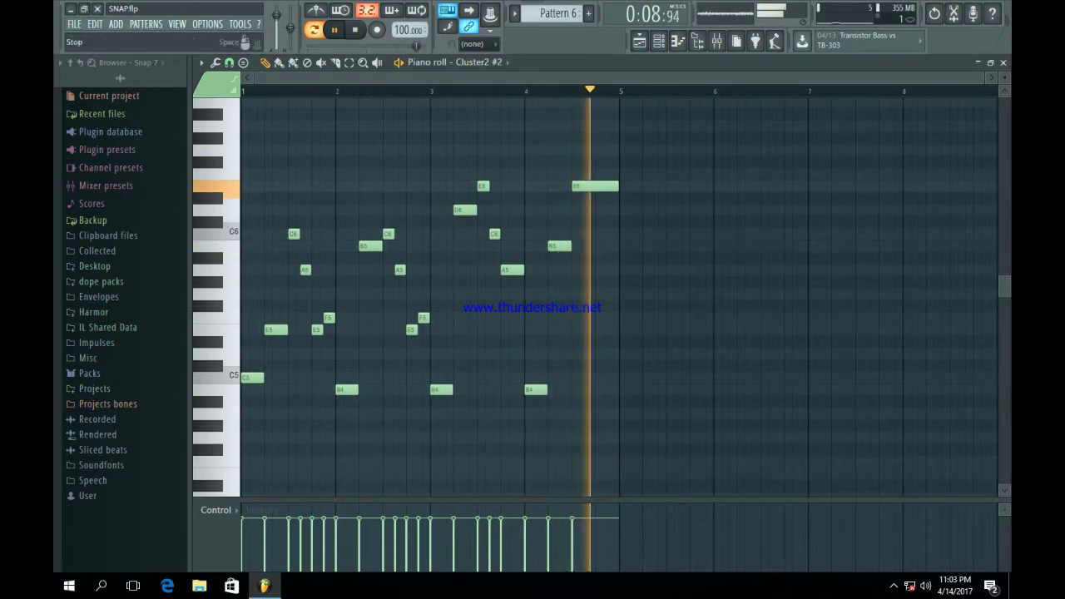
key(space)
click(658, 41)
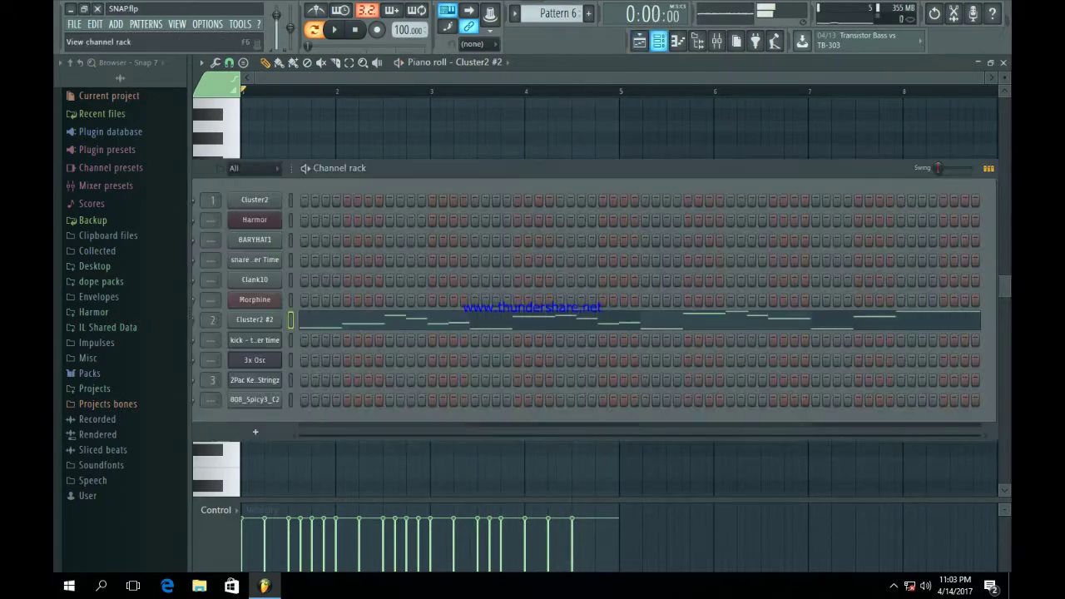
Play Pattern 7 and examine Morphine's synth settings and piano roll notes
scroll(558, 14, up, 1)
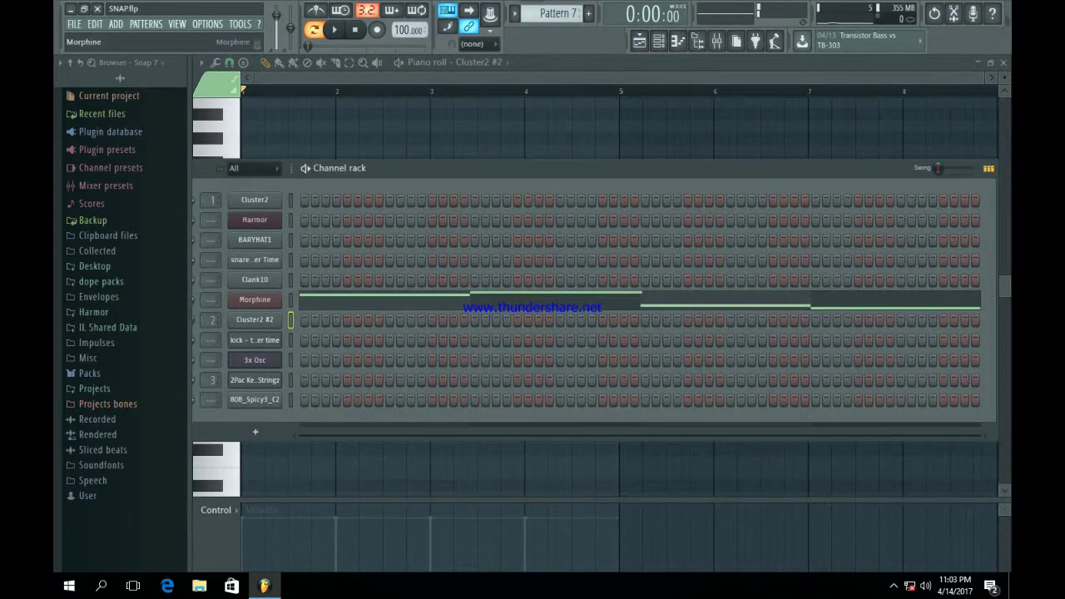
click(255, 299)
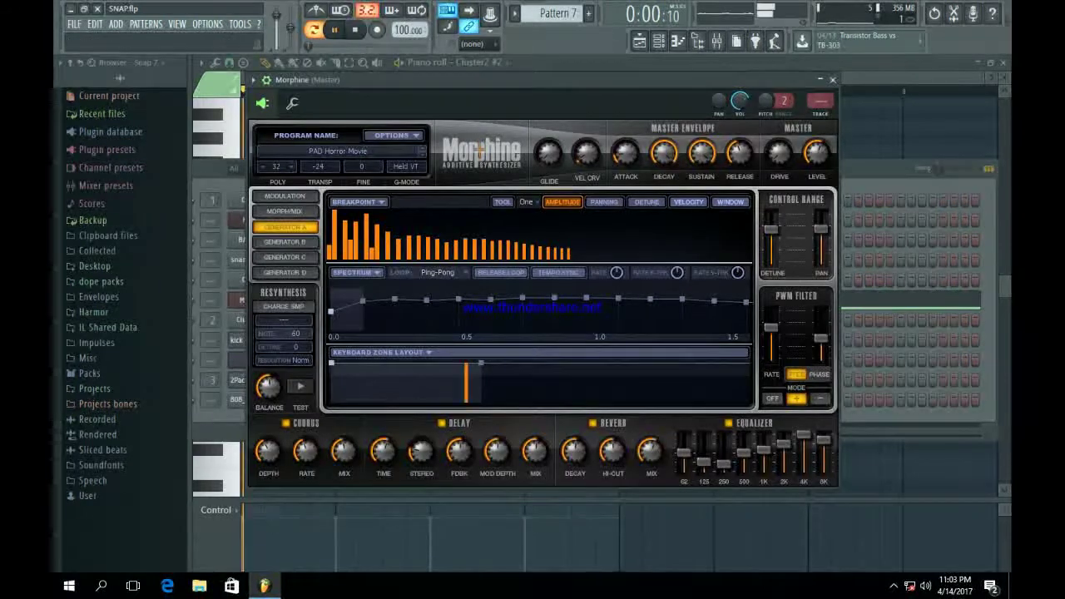
click(833, 80)
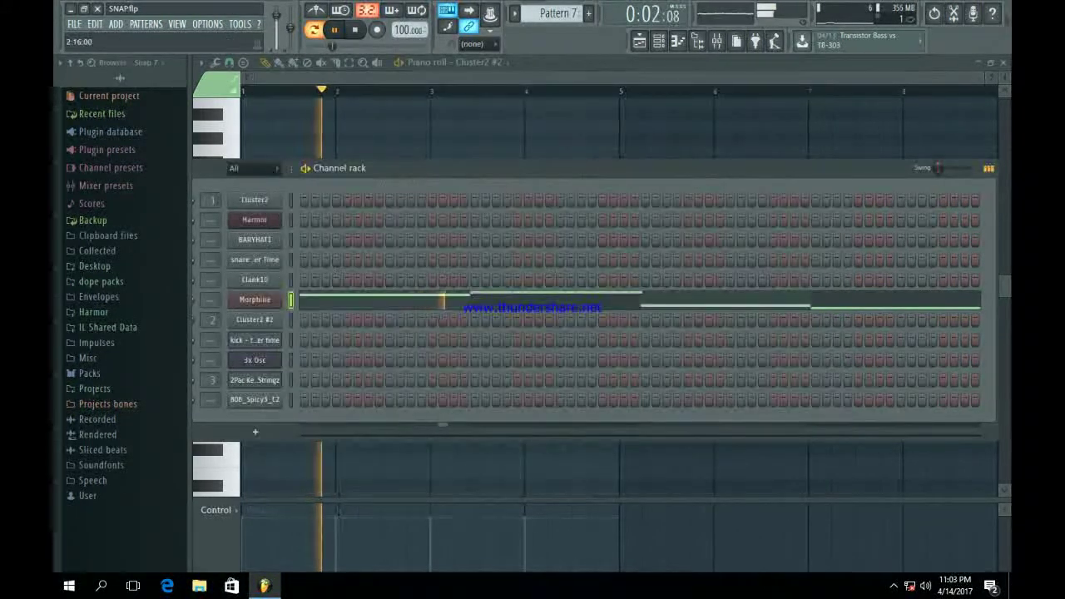
click(582, 300)
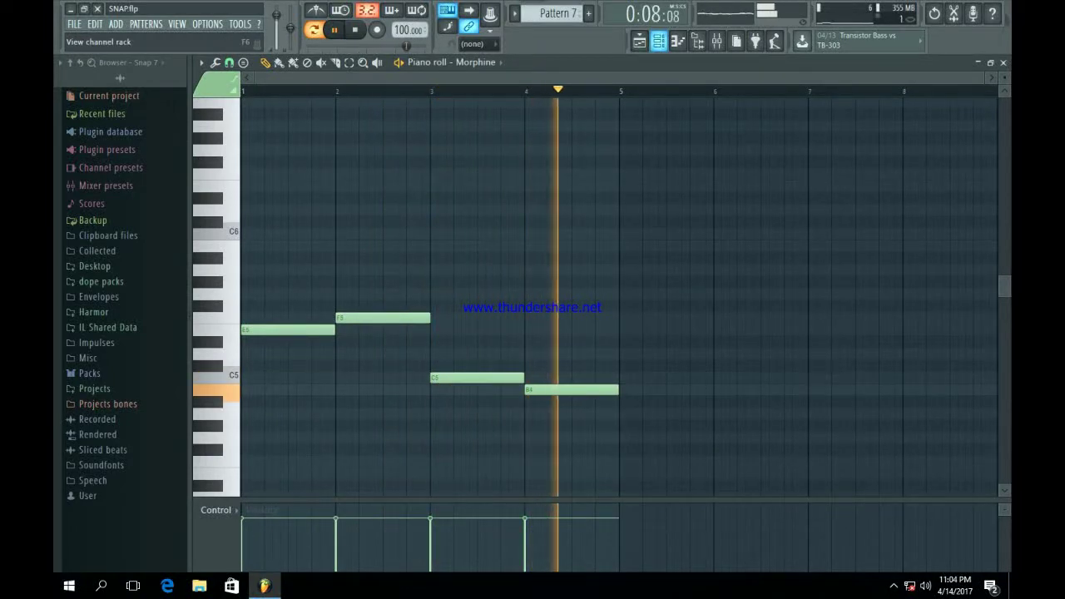
key(F6)
key(space)
click(255, 299)
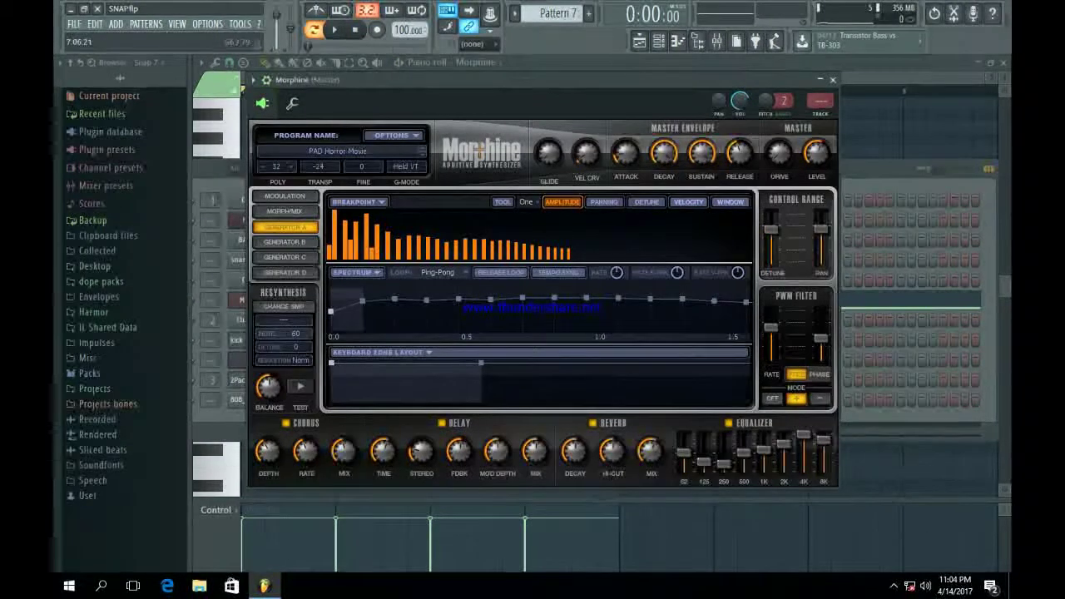
click(832, 79)
Play Pattern 8 and look at the kick sampler's channel settings
scroll(558, 13, down, 1)
key(space)
click(255, 339)
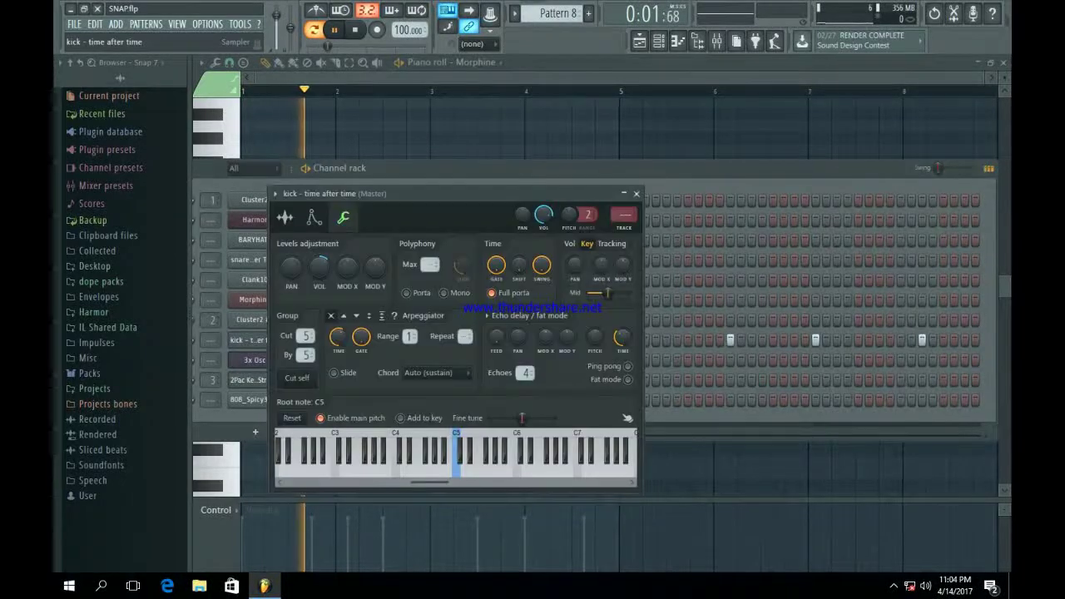
click(638, 195)
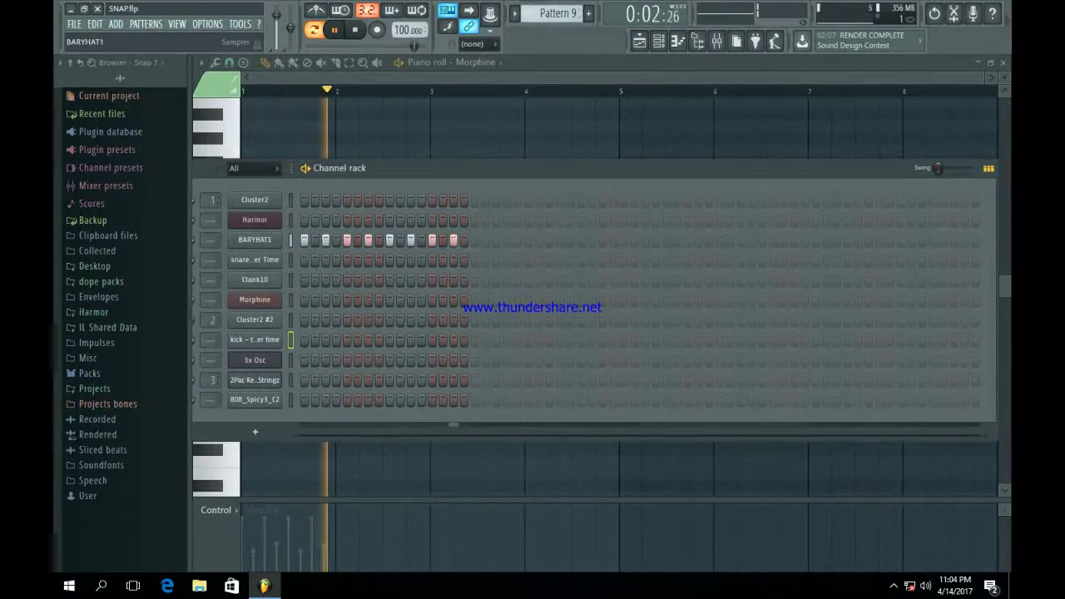
Examine the BARYHAT1 hi-hat notes and velocities of Pattern 9 in the piano roll
click(254, 240)
click(254, 240)
right_click(255, 240)
click(310, 240)
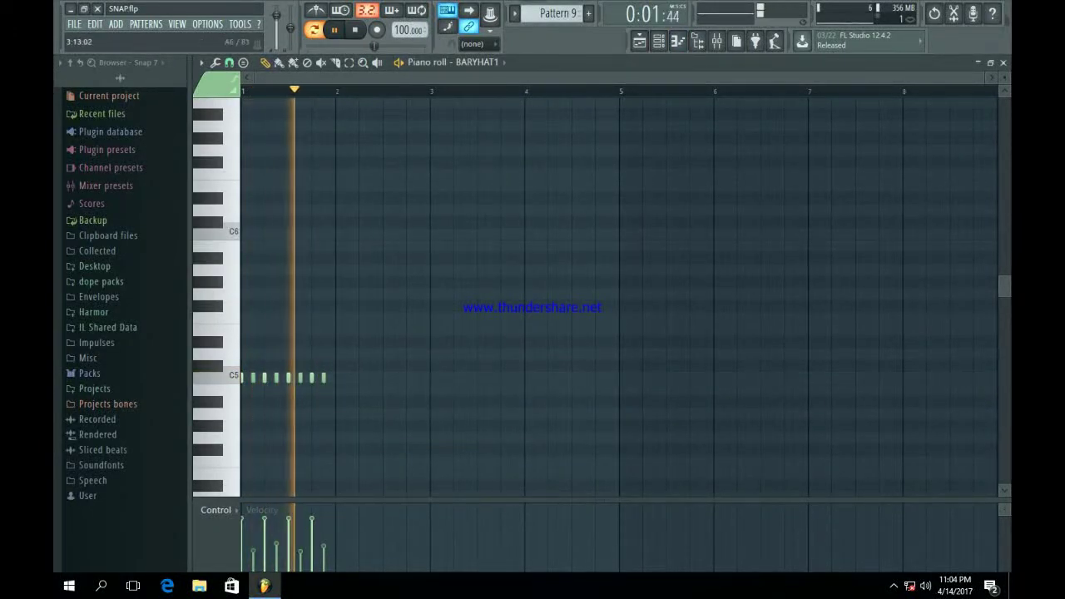
key(F6)
Play Pattern 10 and examine the 3x Osc notes in the piano roll
scroll(557, 14, down, 1)
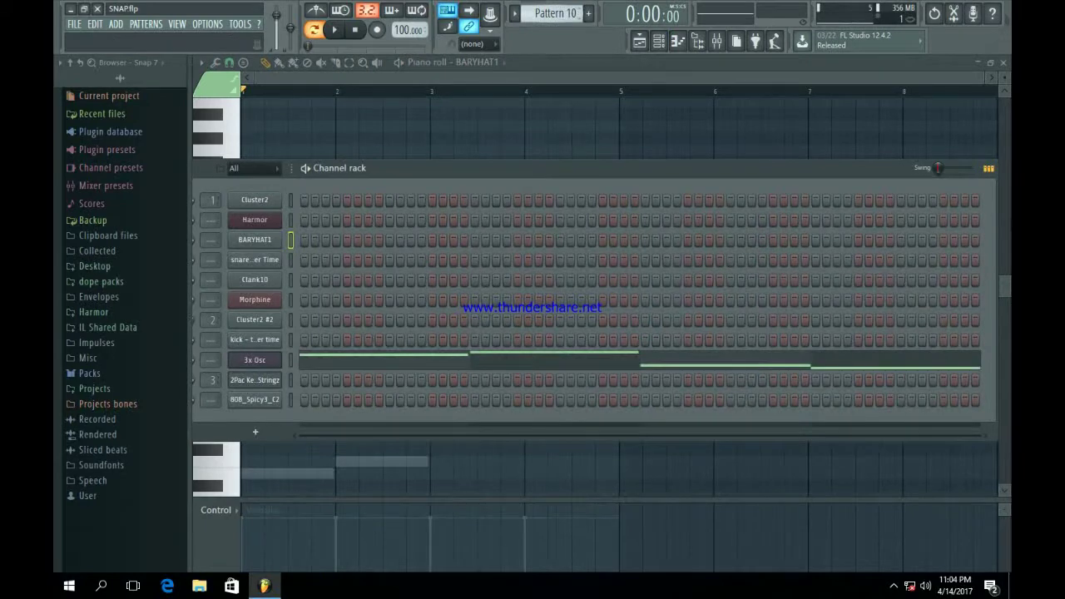
click(458, 360)
scroll(478, 362, down, 6)
scroll(512, 366, up, 3)
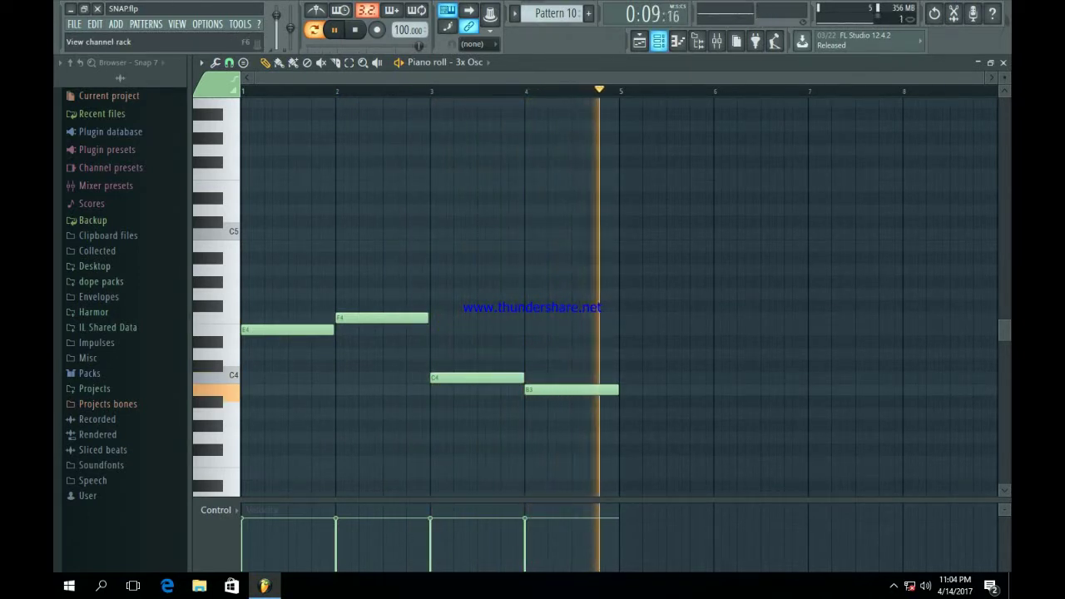
key(space)
key(F6)
Play Pattern 11 and examine the Cluster2 melody in the piano roll
key(KP_Add)
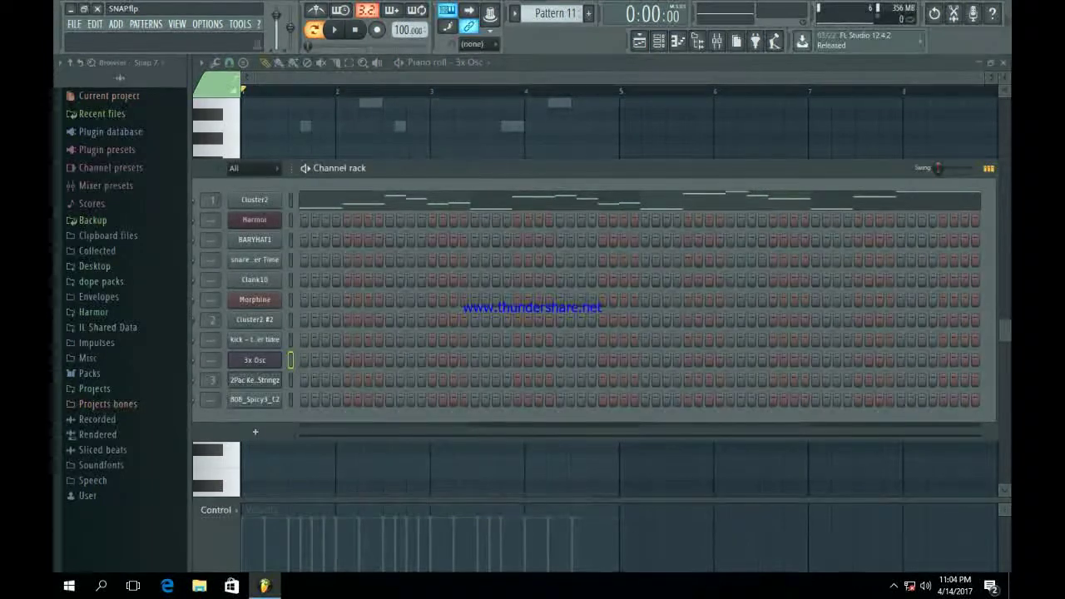
key(F6)
key(space)
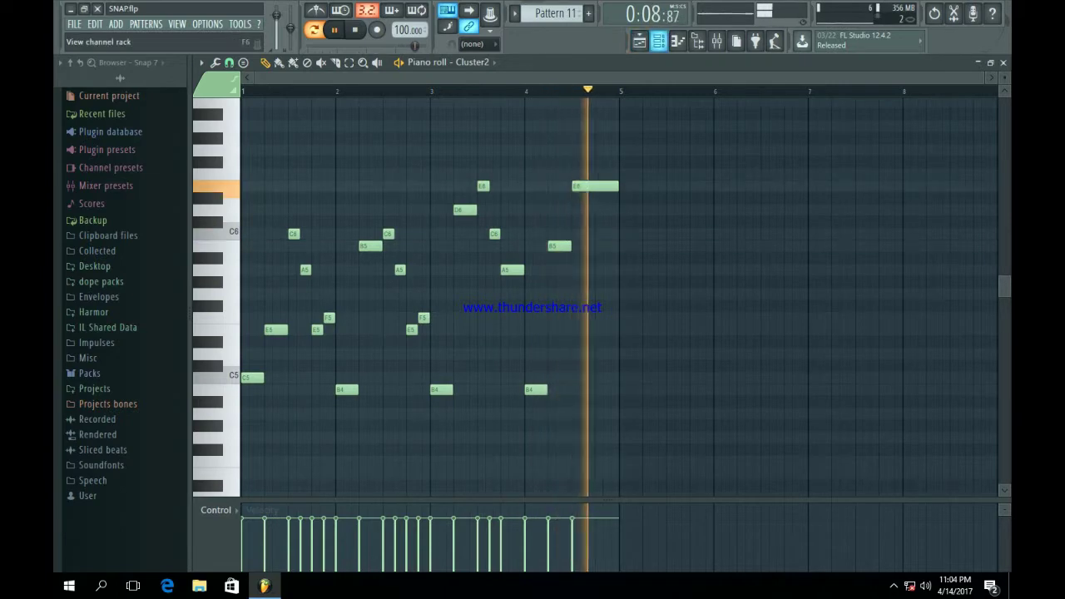
click(658, 41)
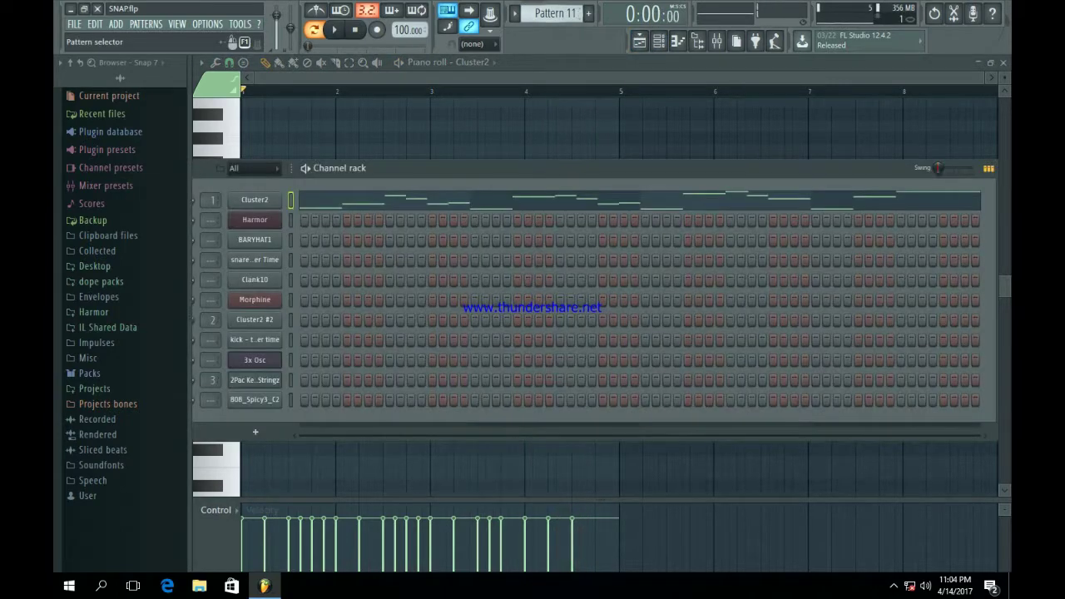
Play Pattern 12 and examine the 2Pac Keys N Stringz notes in the piano roll
scroll(555, 13, up, 1)
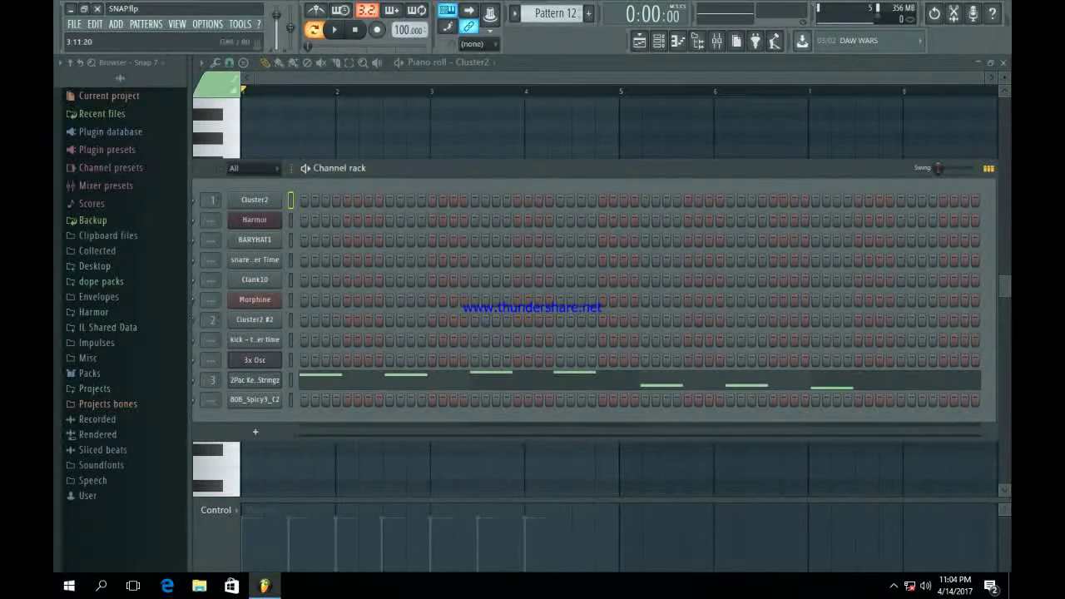
click(320, 380)
key(space)
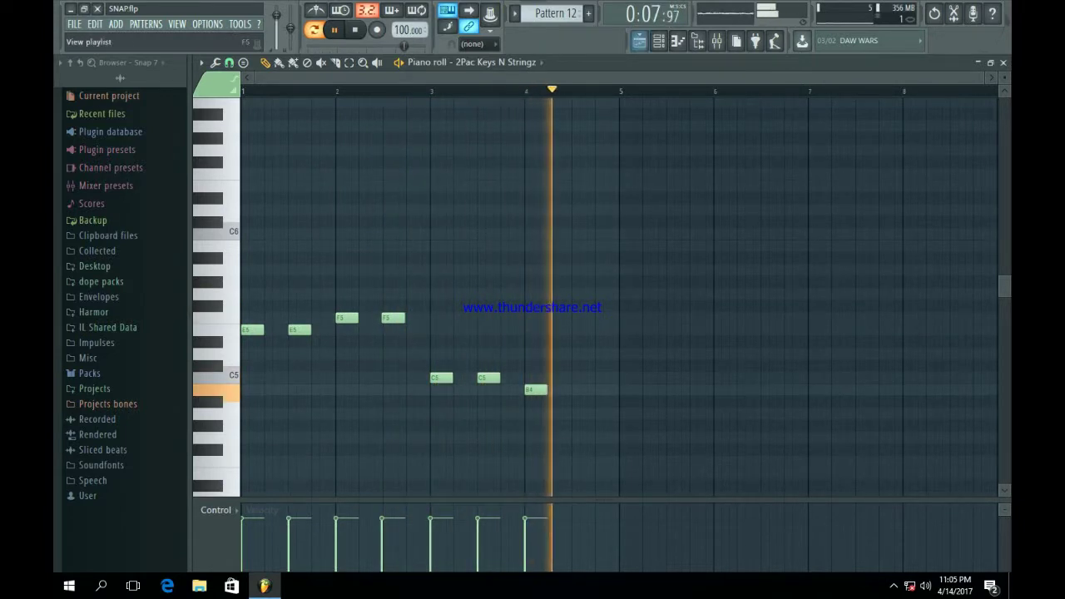
key(space)
key(F6)
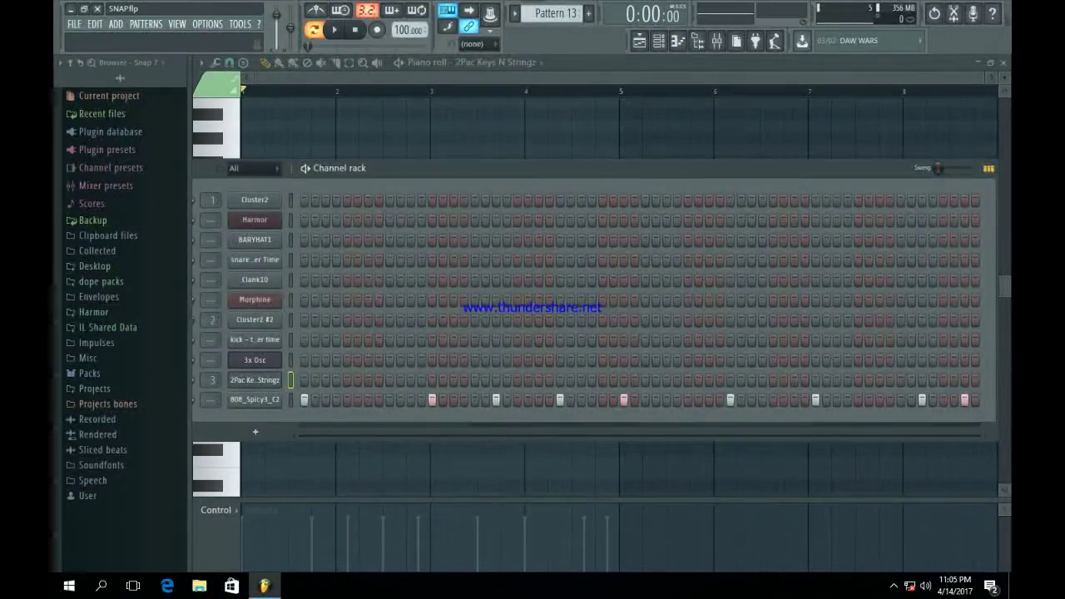
Play Pattern 13 and examine the 808_Spicy3_C2 notes in the piano roll
key(F6)
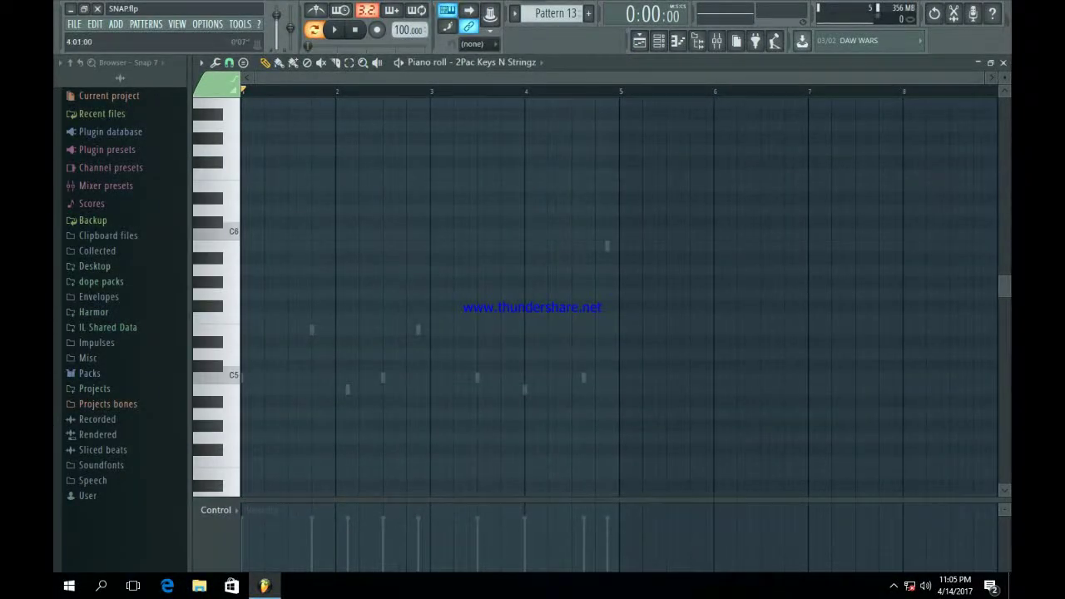
click(659, 41)
right_click(279, 394)
click(312, 401)
key(space)
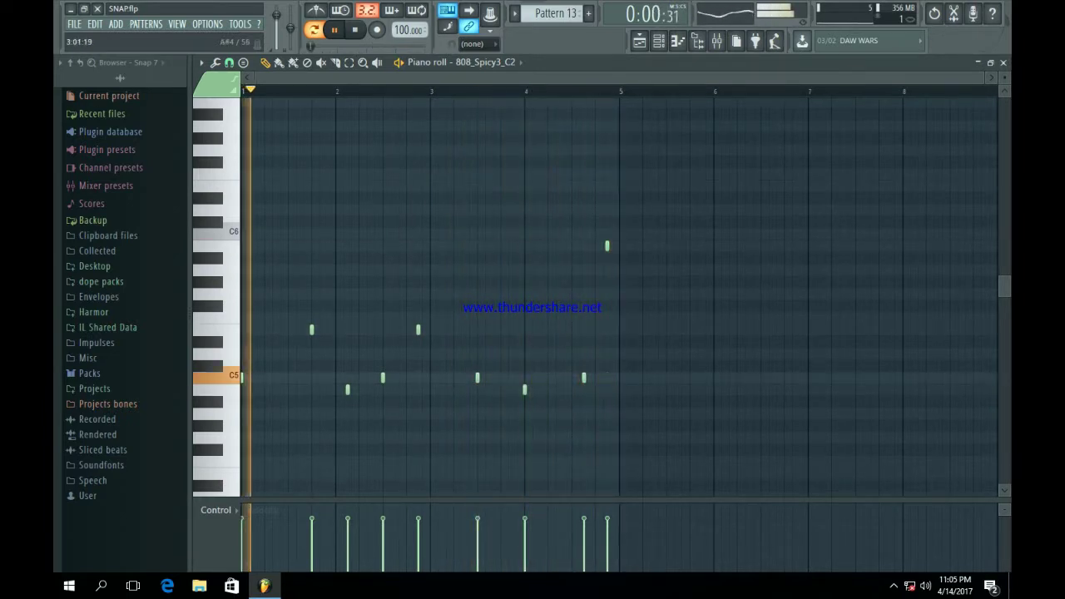
key(space)
click(658, 41)
Select Pattern 14, open the playlist, and play the full arrangement in song mode while examining all tracks
click(588, 14)
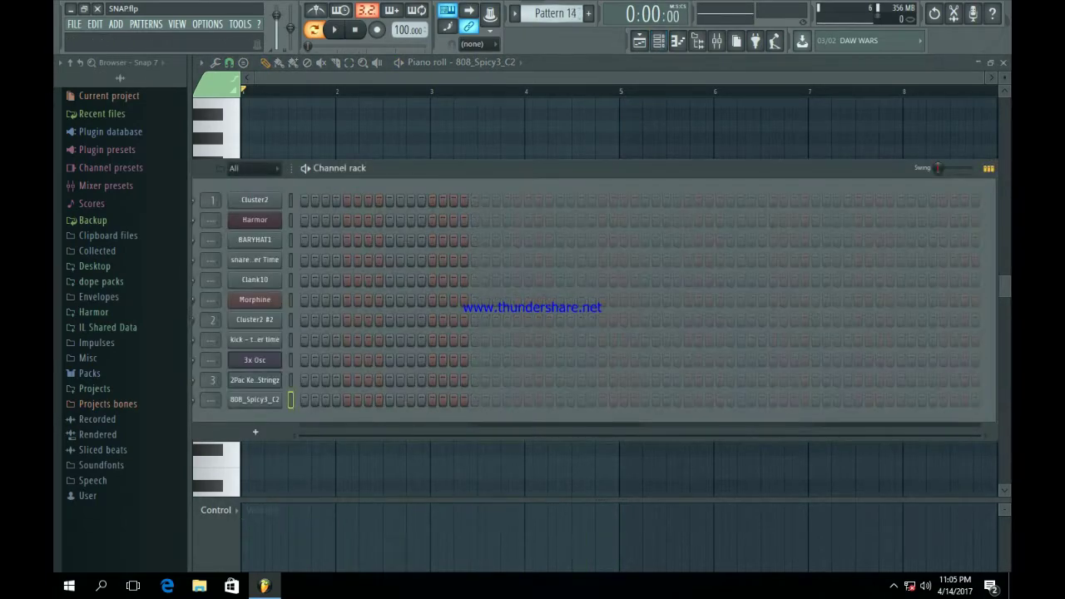
key(F5)
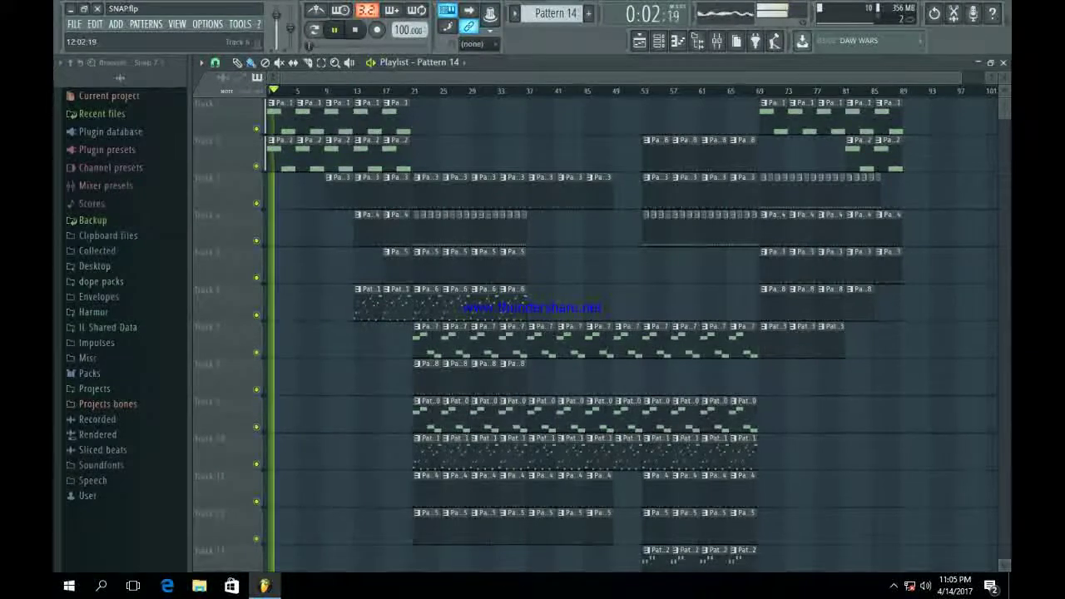
drag(959, 77, 986, 77)
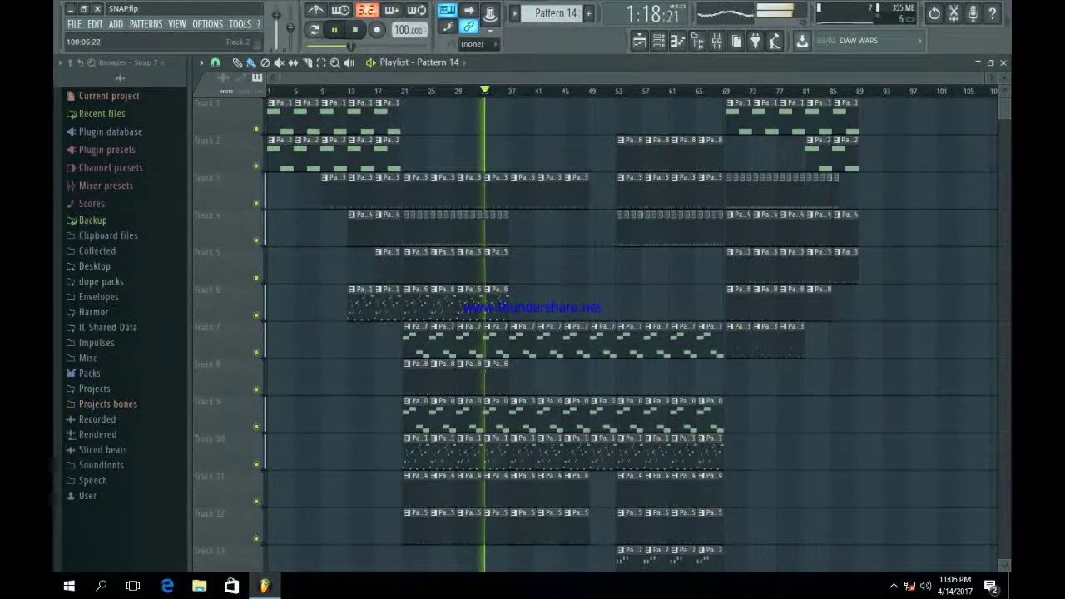
scroll(632, 324, down, 1)
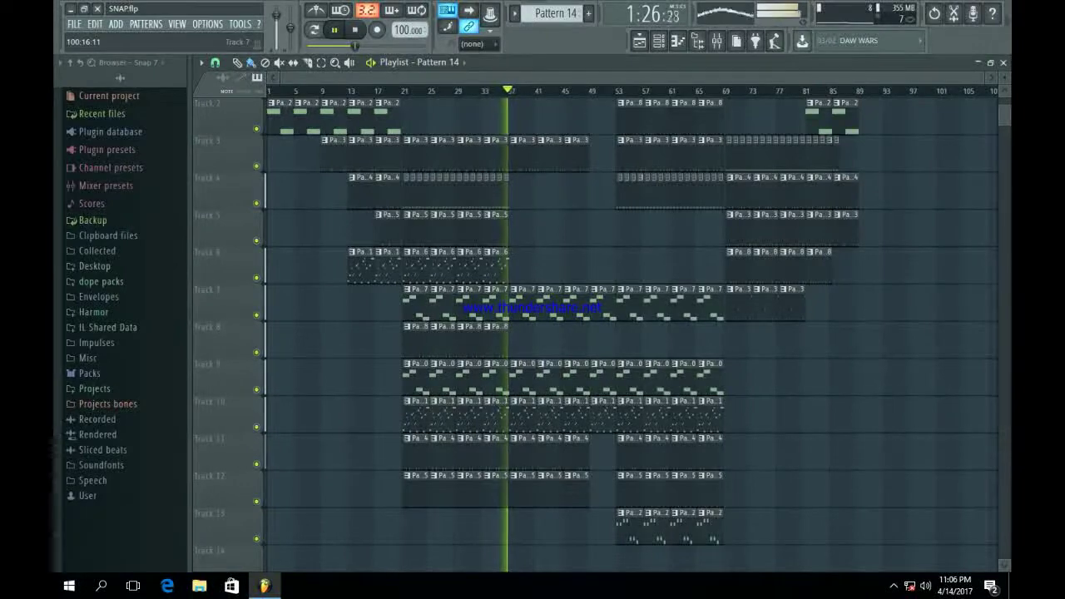
scroll(632, 333, up, 1)
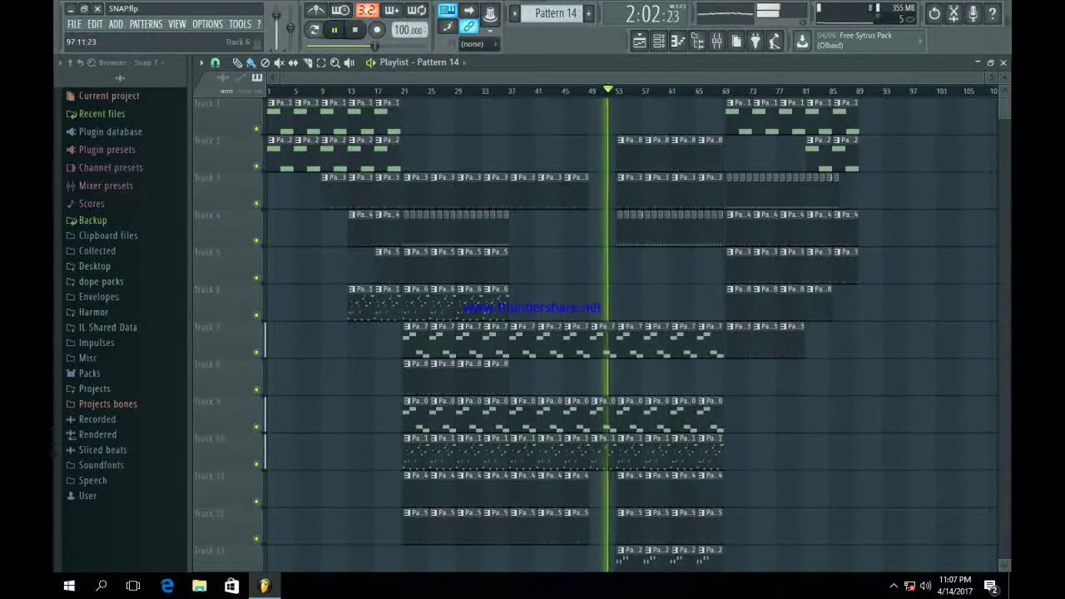
scroll(914, 291, down, 1)
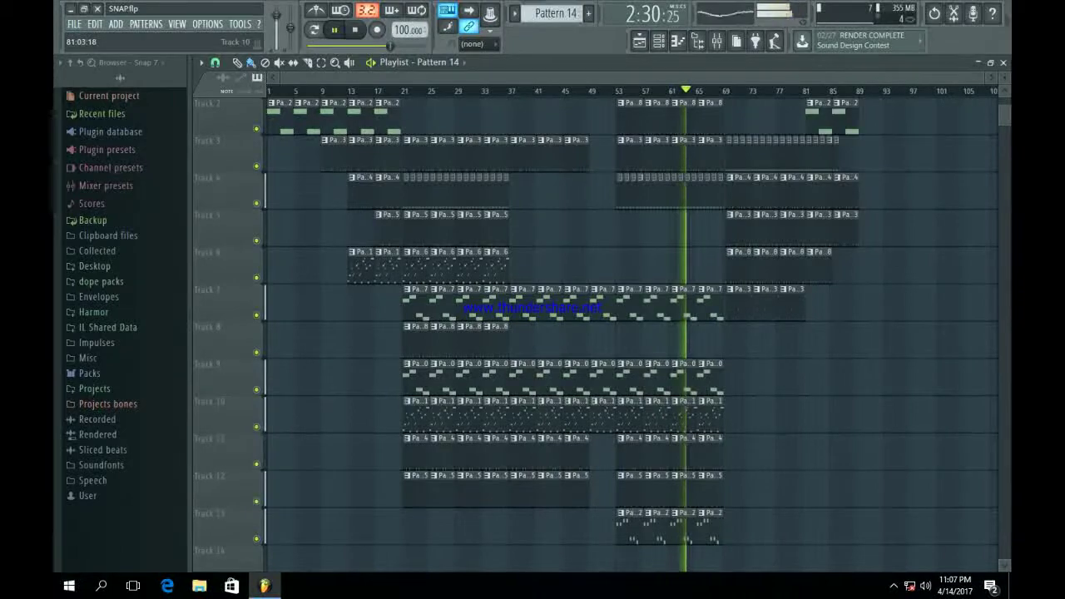
scroll(632, 333, up, 1)
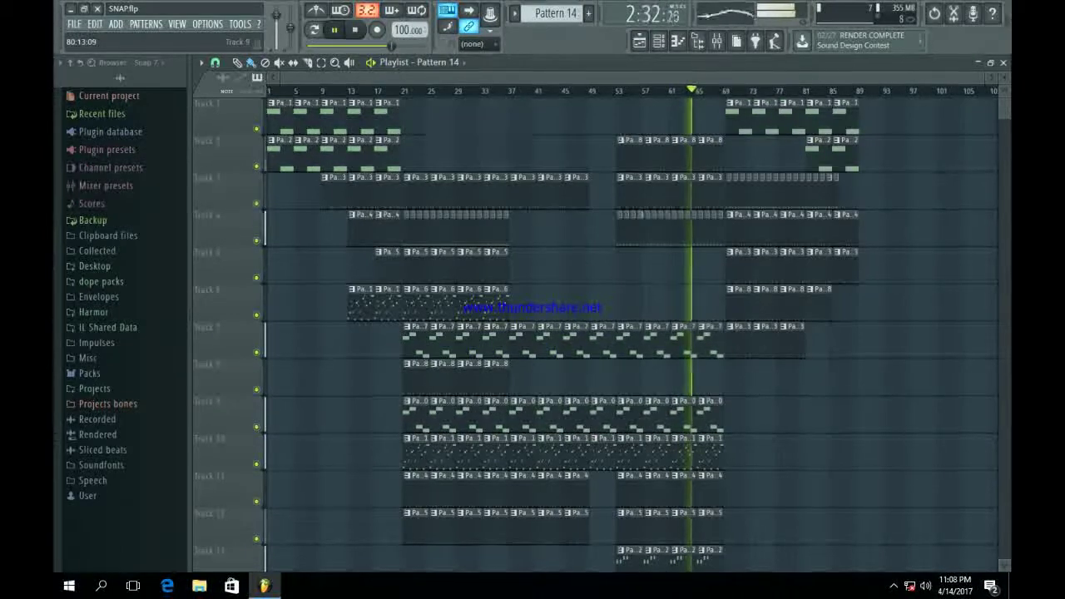